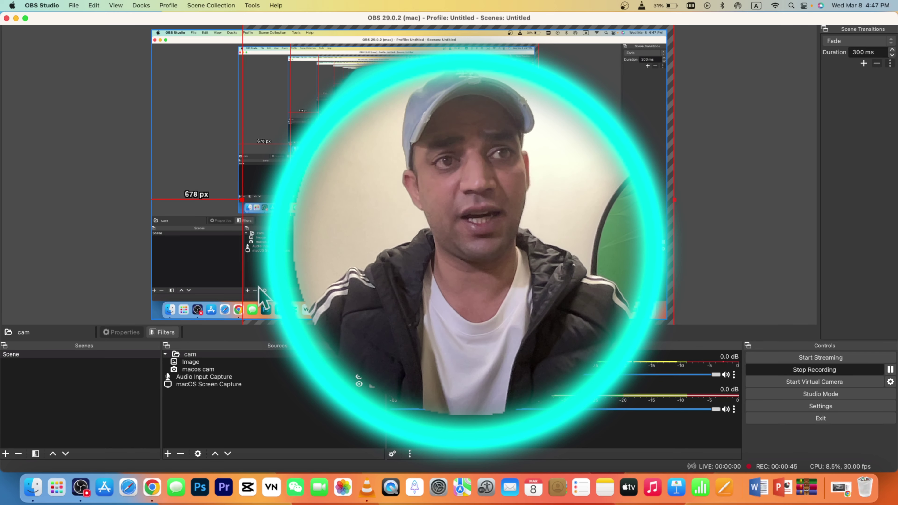
Remove the existing cam group with its image and camera from the scene's sources.
{"action": "right_click", "coordinate": [188, 354]}
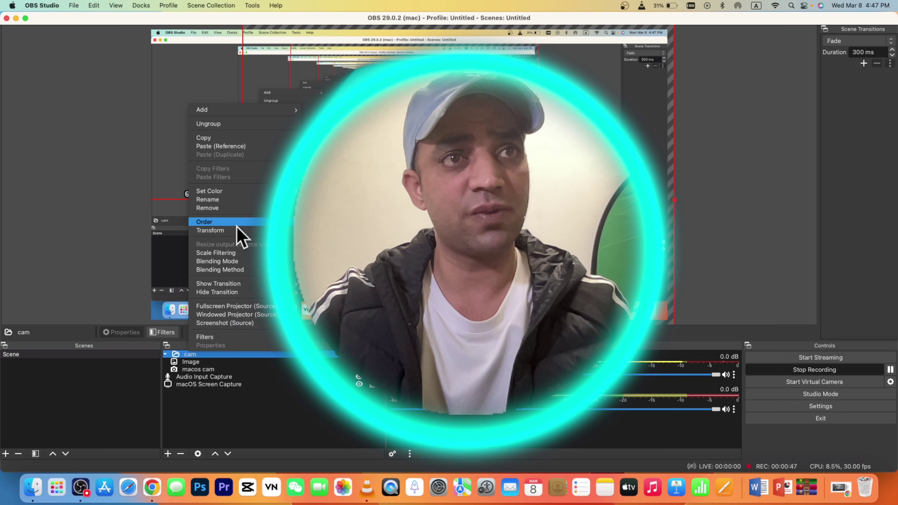
{"action": "left_click", "coordinate": [236, 208]}
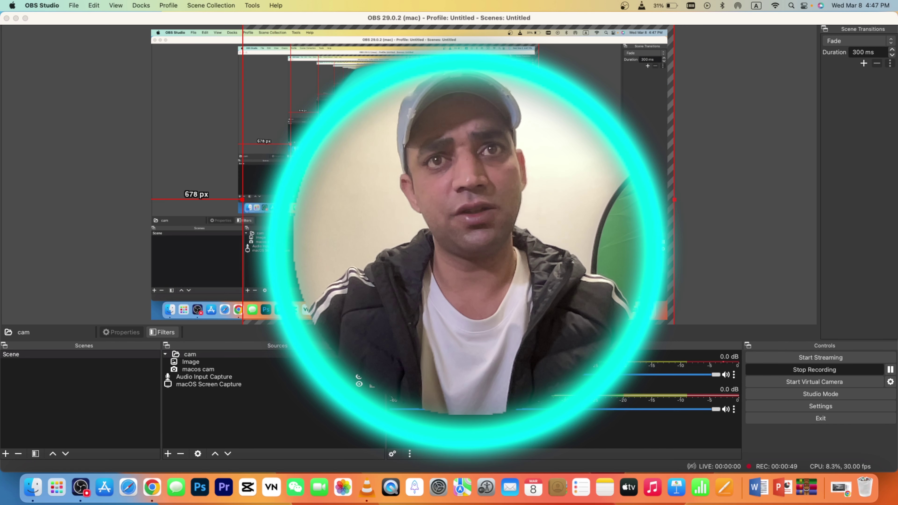
{"action": "key", "text": "Return"}
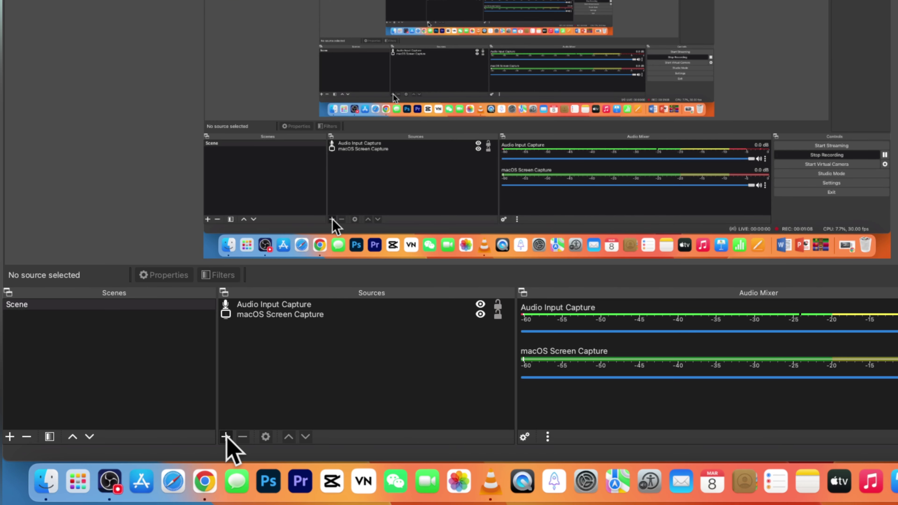
Add a new video capture device source named MacOS Webcam to the scene.
{"action": "left_click", "coordinate": [226, 436]}
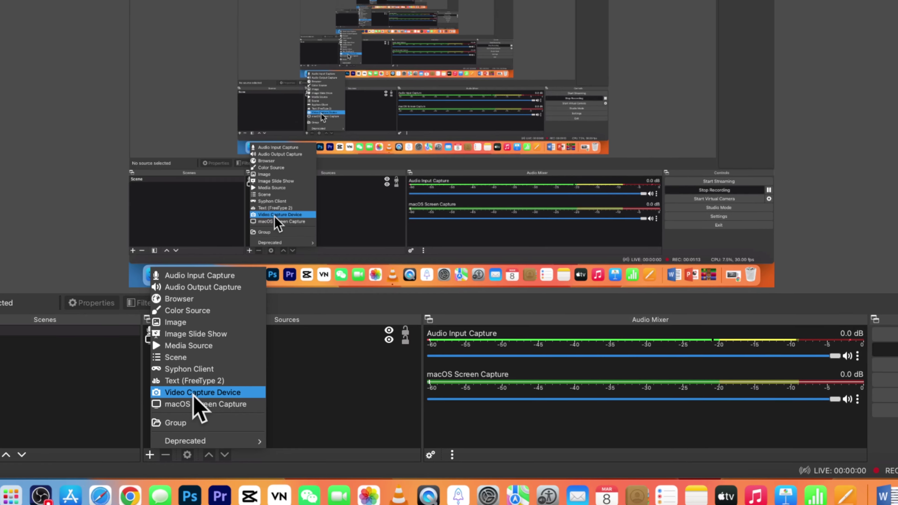
{"action": "left_click", "coordinate": [194, 395]}
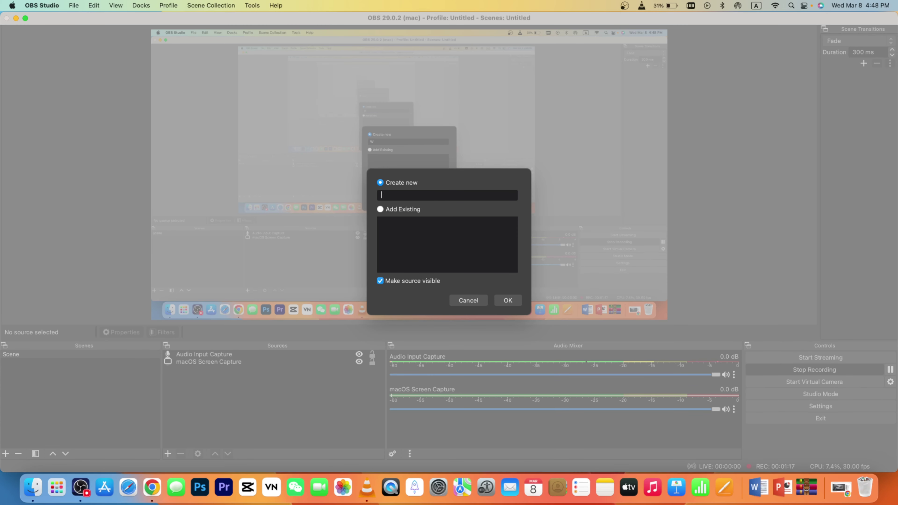
{"action": "left_click", "coordinate": [508, 300]}
Set the webcam source's device to FaceTime HD Camera, keeping the High preset, and accept its properties.
{"action": "left_click", "coordinate": [338, 244]}
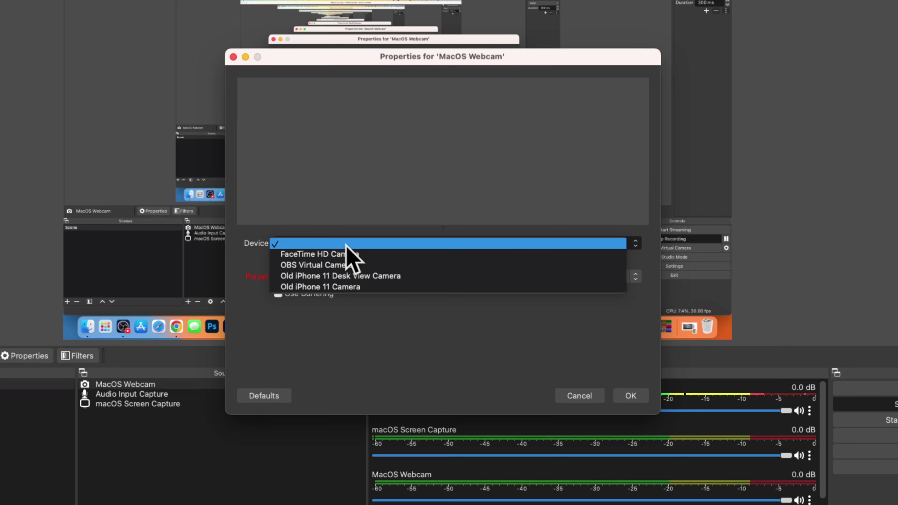
{"action": "left_click", "coordinate": [340, 254]}
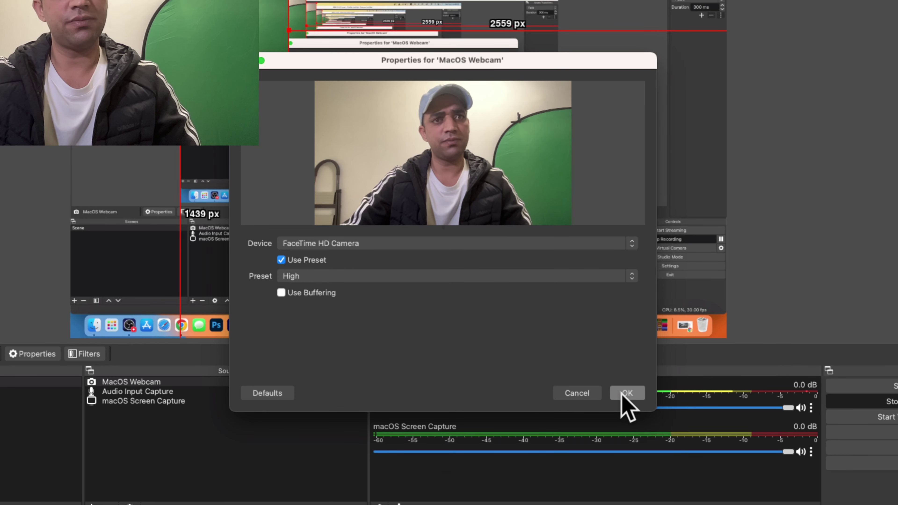
{"action": "left_click", "coordinate": [548, 276]}
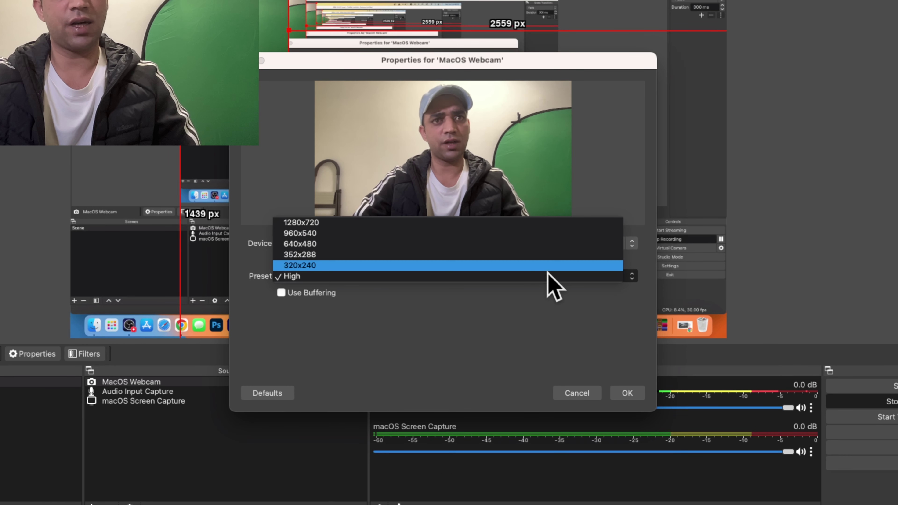
{"action": "left_click", "coordinate": [466, 335]}
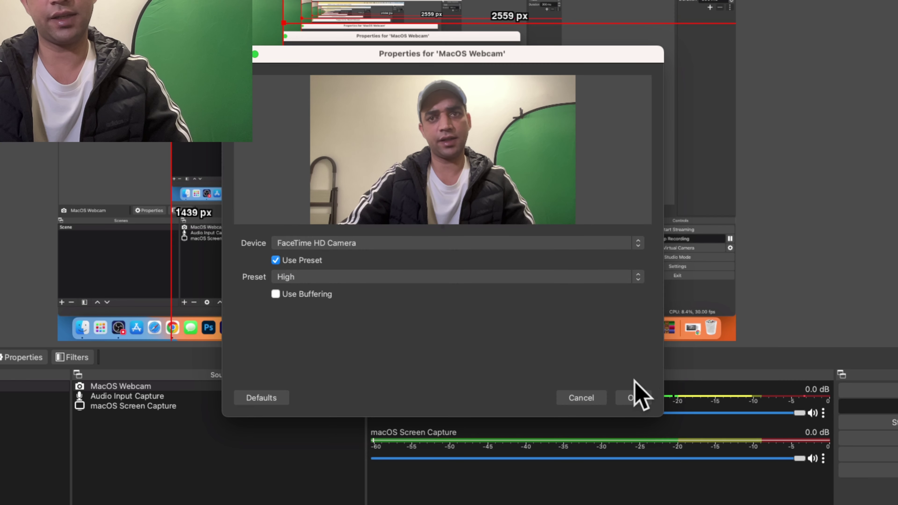
{"action": "left_click", "coordinate": [633, 399]}
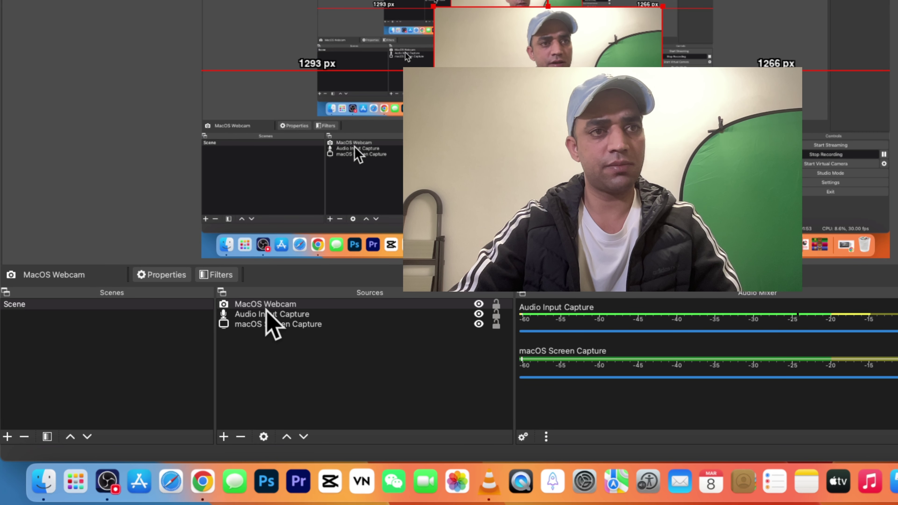
Add an Image Mask/Blend effect filter to the MacOS Webcam source.
{"action": "right_click", "coordinate": [266, 305]}
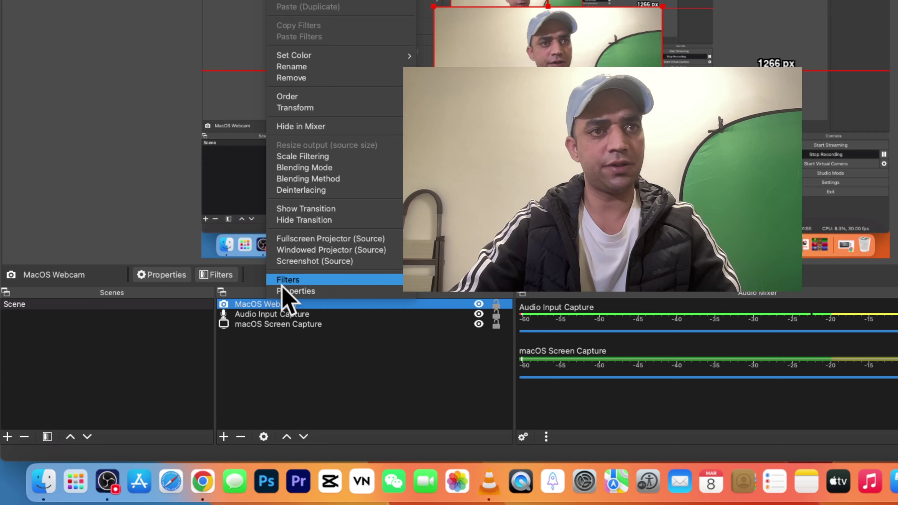
{"action": "left_click", "coordinate": [287, 282]}
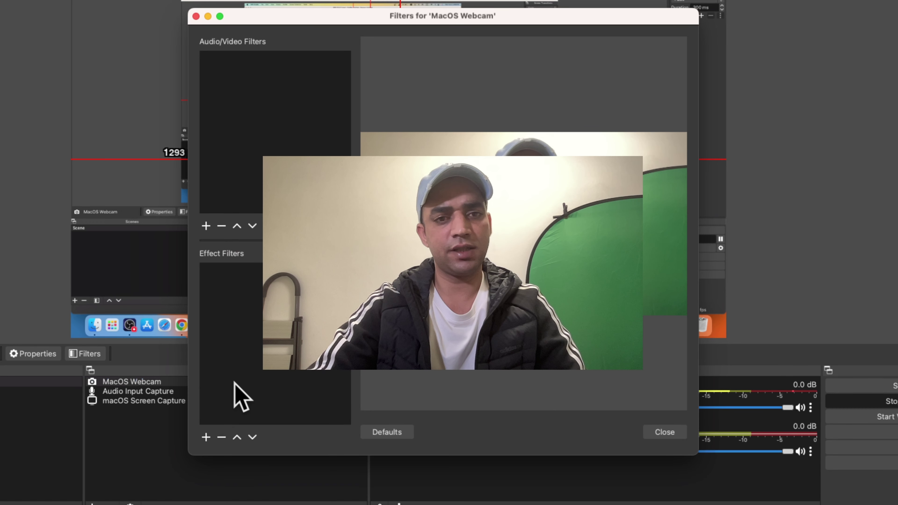
{"action": "left_click", "coordinate": [206, 438]}
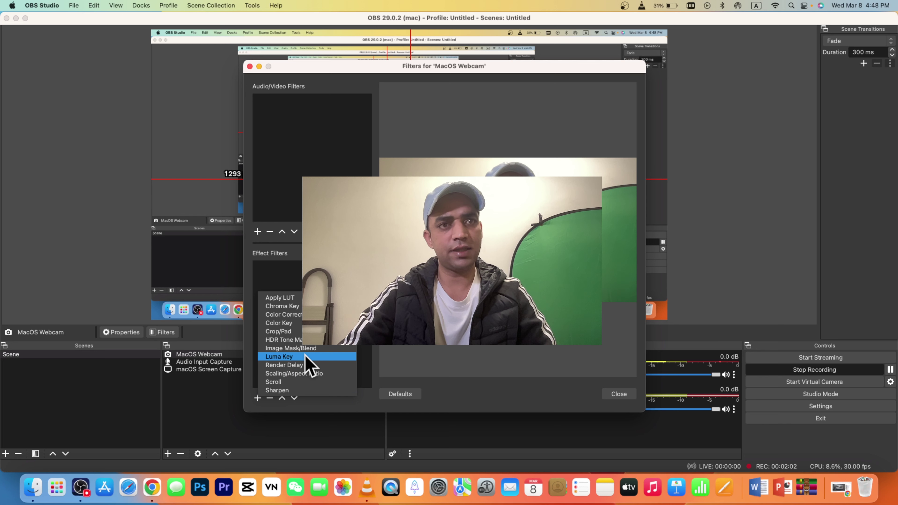
{"action": "left_click", "coordinate": [291, 348]}
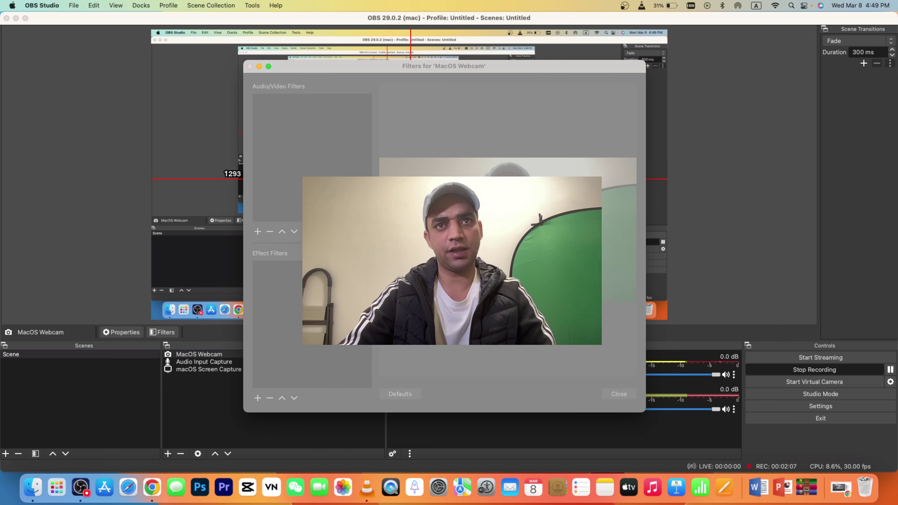
{"action": "key", "text": "Return"}
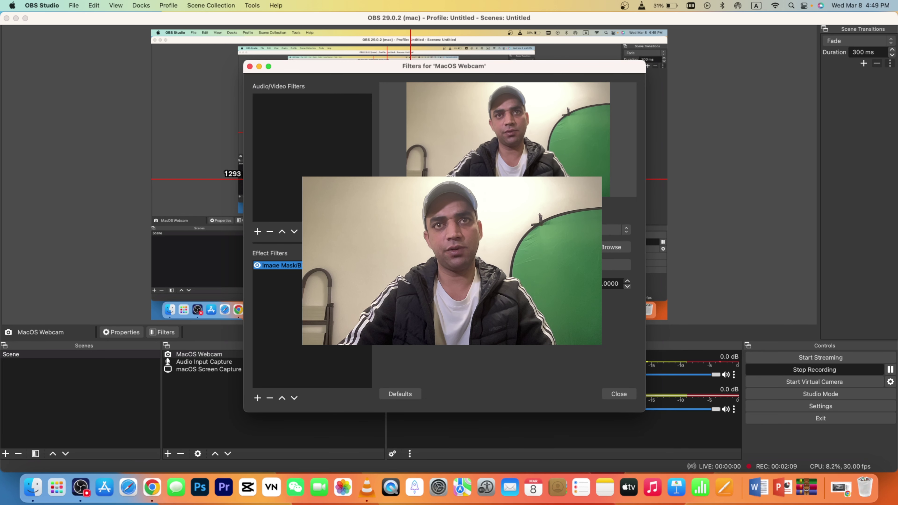
Load CIRCLE TEMPLATE.png as the filter's mask image and set its type to Alpha Mask (Alpha Channel).
{"action": "left_click", "coordinate": [609, 250]}
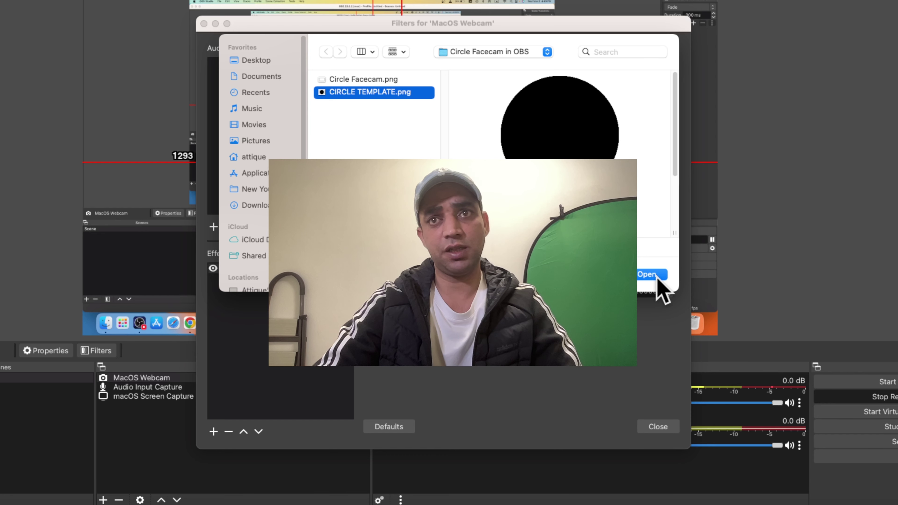
{"action": "left_click", "coordinate": [652, 275]}
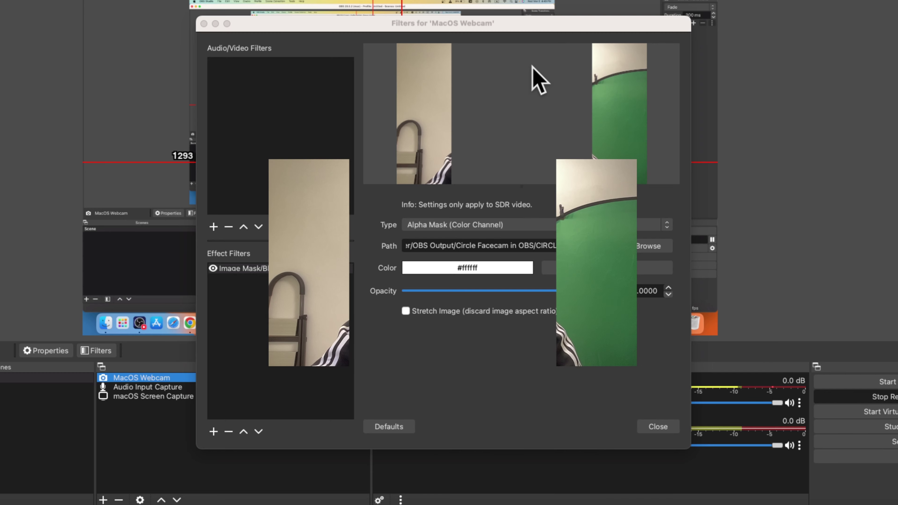
{"action": "left_click", "coordinate": [509, 226]}
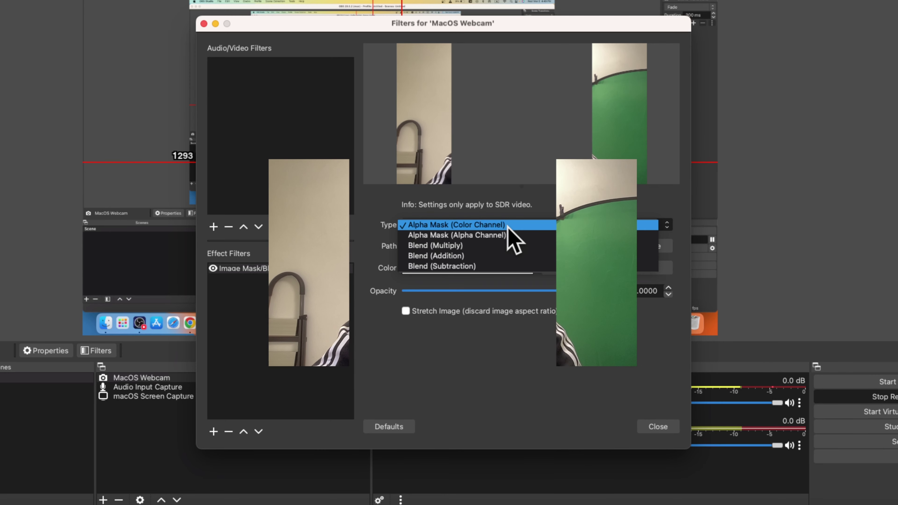
{"action": "left_click", "coordinate": [498, 236]}
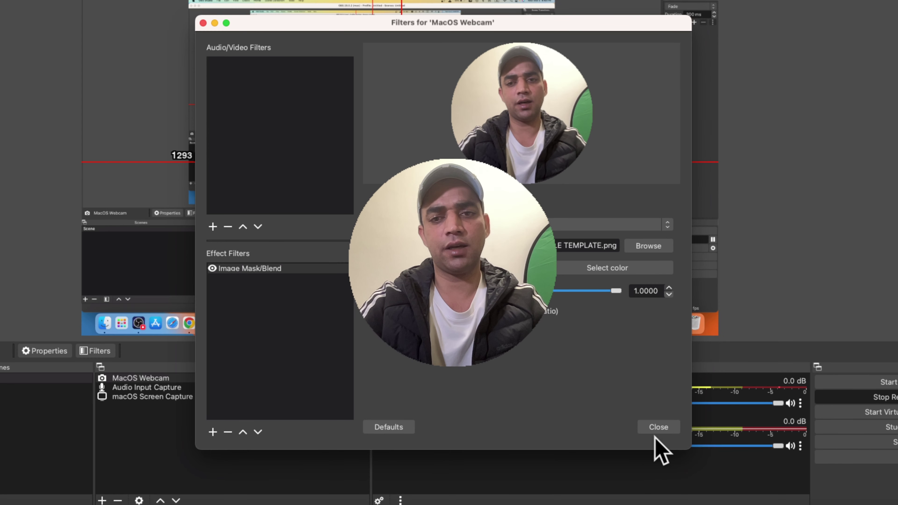
{"action": "left_click", "coordinate": [655, 432]}
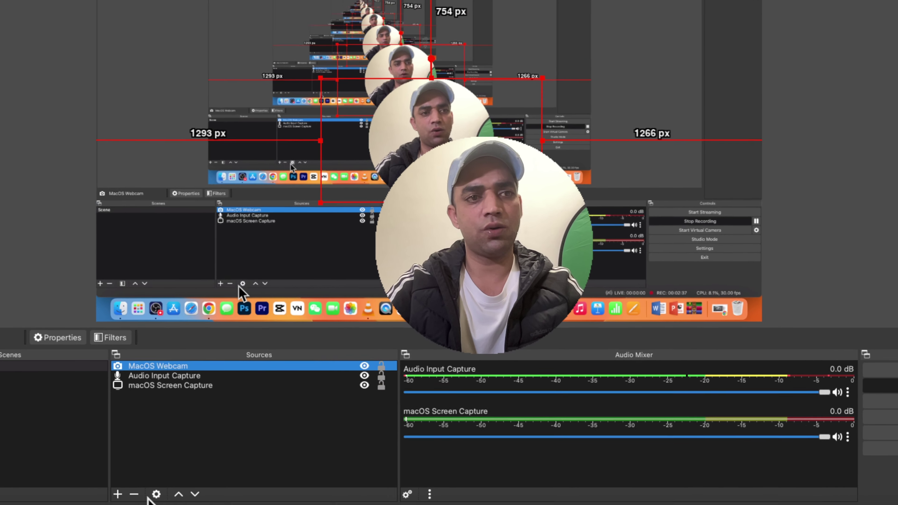
Add a new image source named Image that uses the file Circle Facecam.png.
{"action": "left_click", "coordinate": [118, 494]}
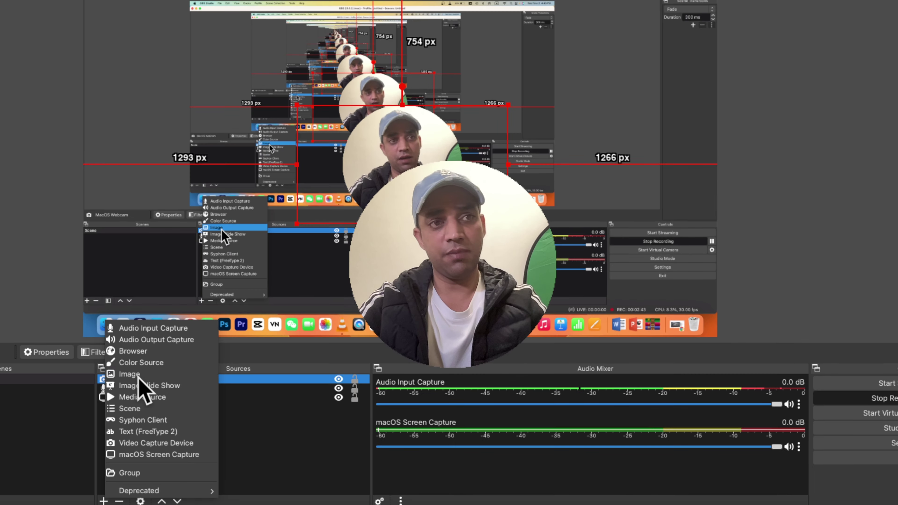
{"action": "left_click", "coordinate": [291, 259]}
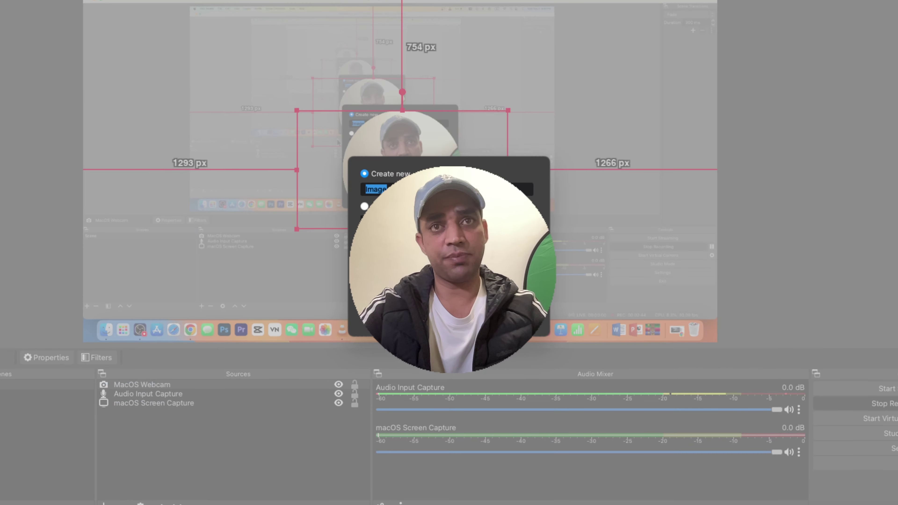
{"action": "key", "text": "Return"}
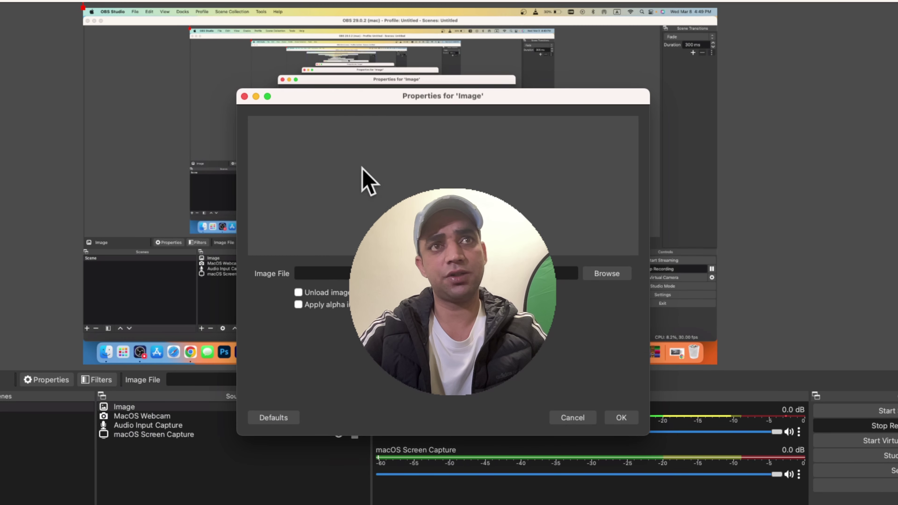
{"action": "left_click", "coordinate": [607, 274]}
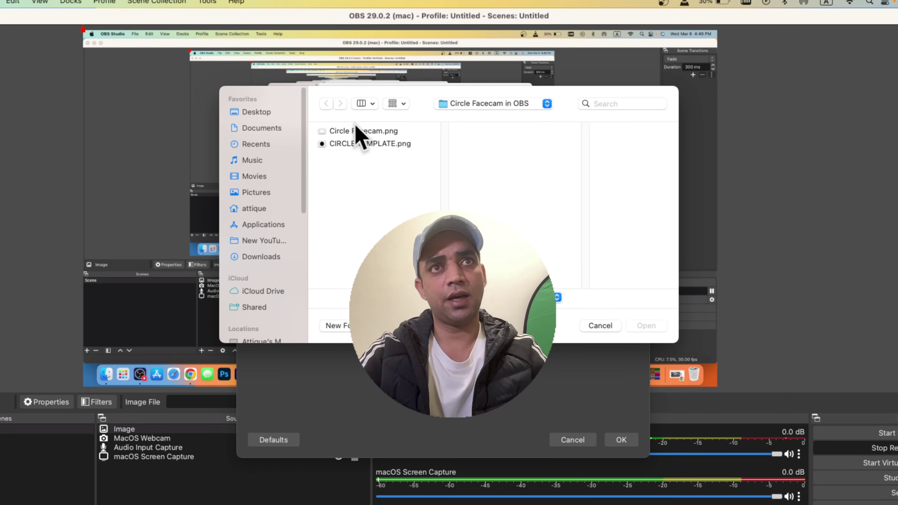
{"action": "left_click", "coordinate": [364, 131]}
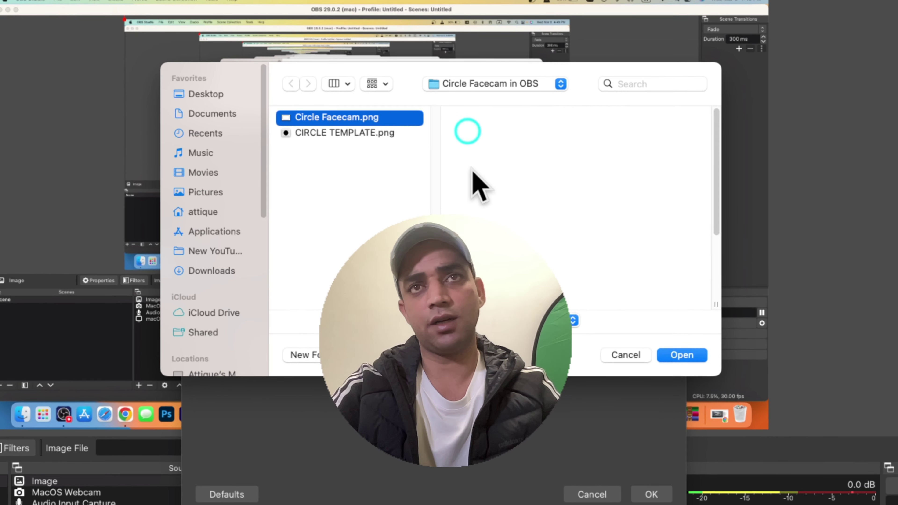
{"action": "left_click", "coordinate": [682, 354]}
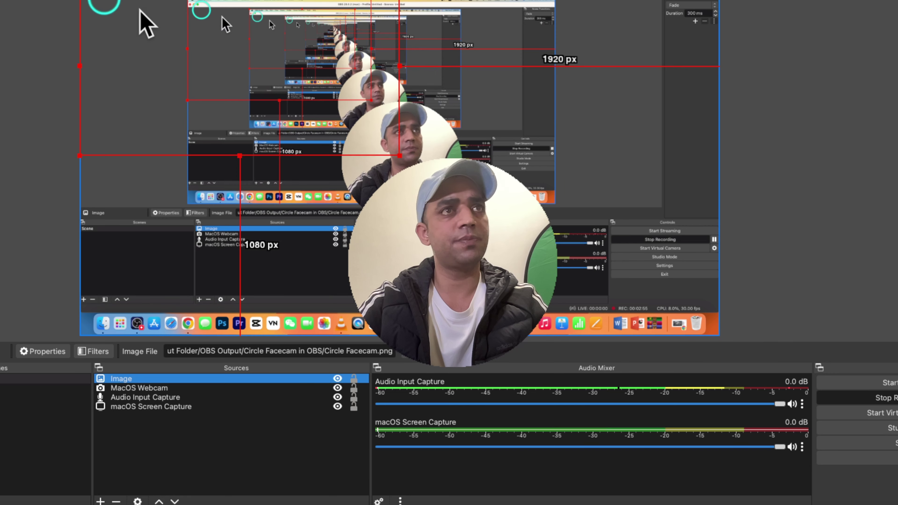
Crop the empty right and bottom edges of the ring image and fit it around the circular webcam.
{"action": "left_click_drag", "start_coordinate": [145, 23], "coordinate": [351, 105]}
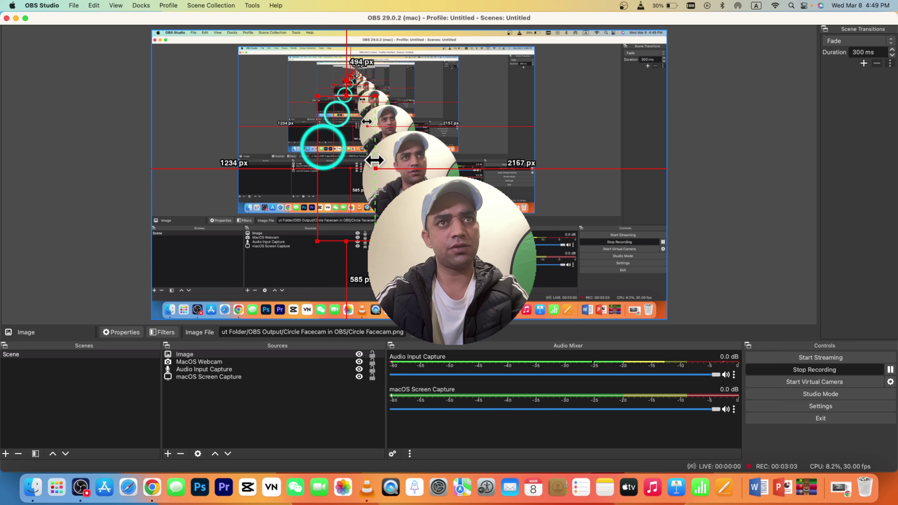
{"action": "left_click_drag", "start_coordinate": [362, 160], "coordinate": [358, 161]}
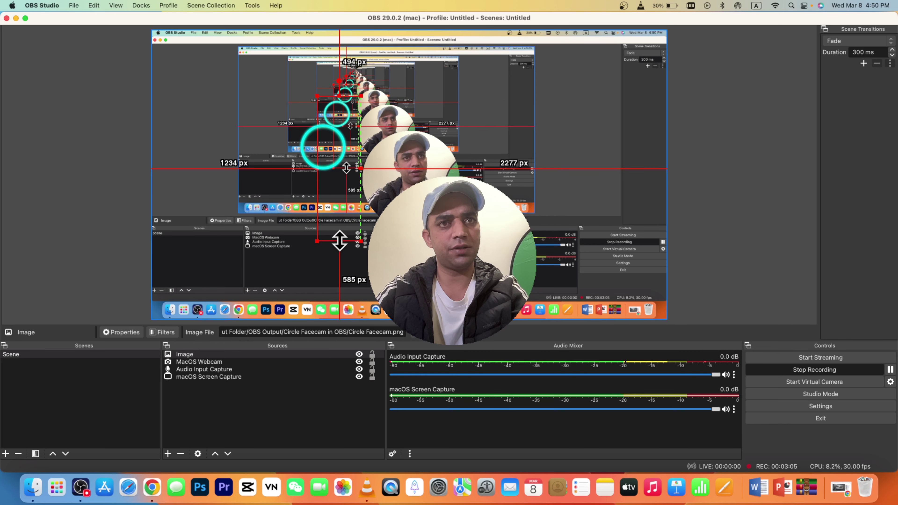
{"action": "left_click_drag", "start_coordinate": [340, 241], "coordinate": [484, 204]}
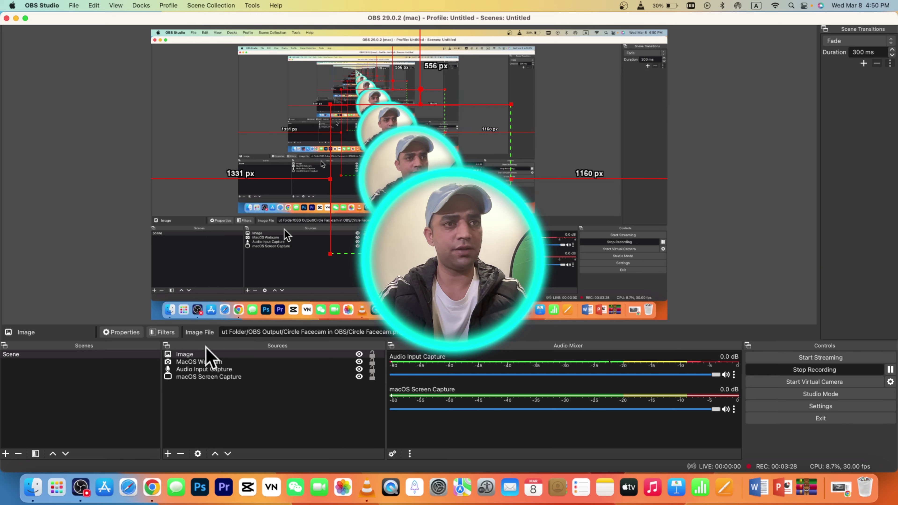
Group the Image and MacOS Webcam sources and name the group webcam.
{"action": "left_click", "coordinate": [203, 353]}
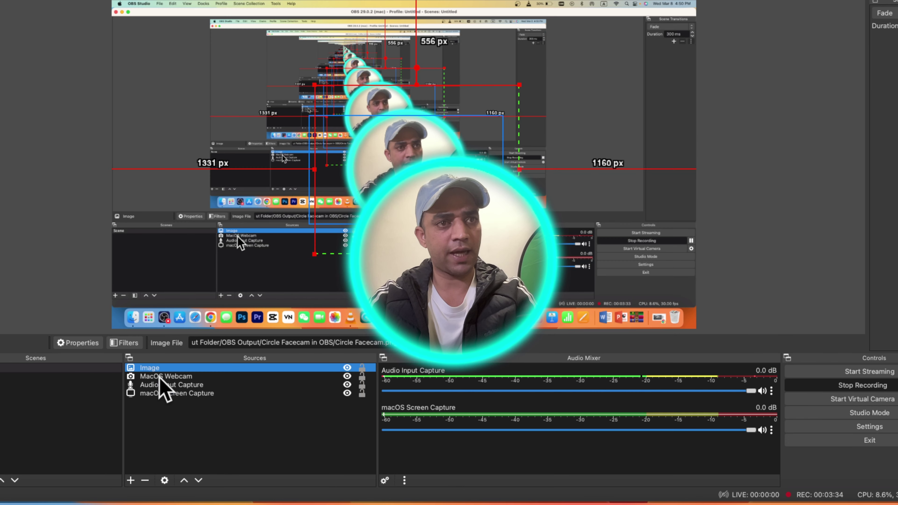
{"action": "left_click", "coordinate": [204, 333], "text": "shift"}
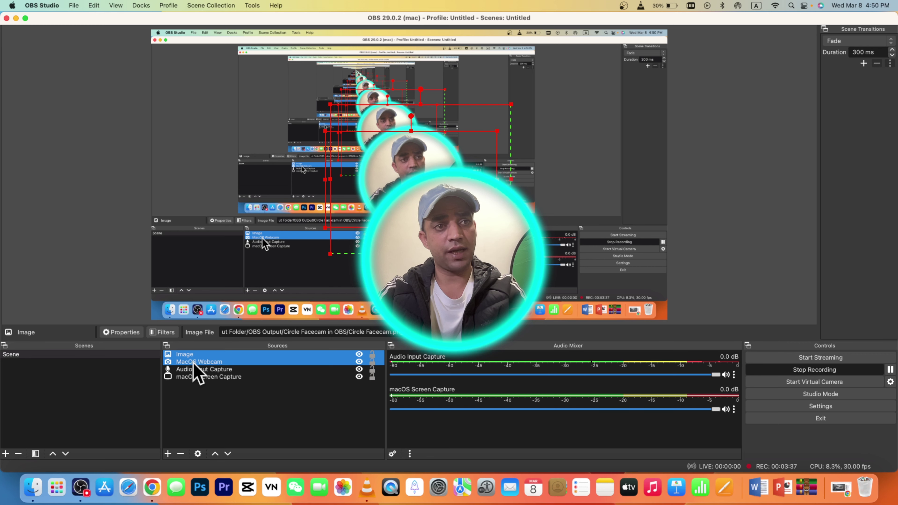
{"action": "right_click", "coordinate": [194, 365]}
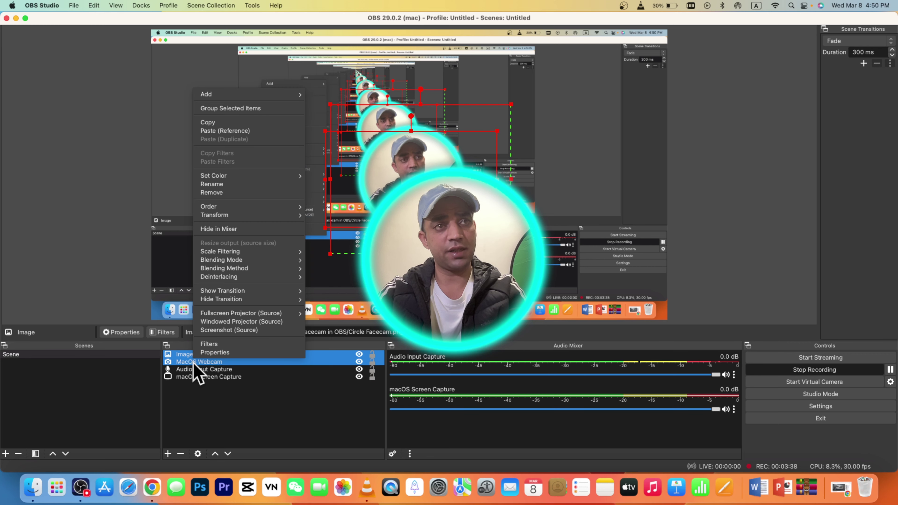
{"action": "left_click", "coordinate": [236, 110]}
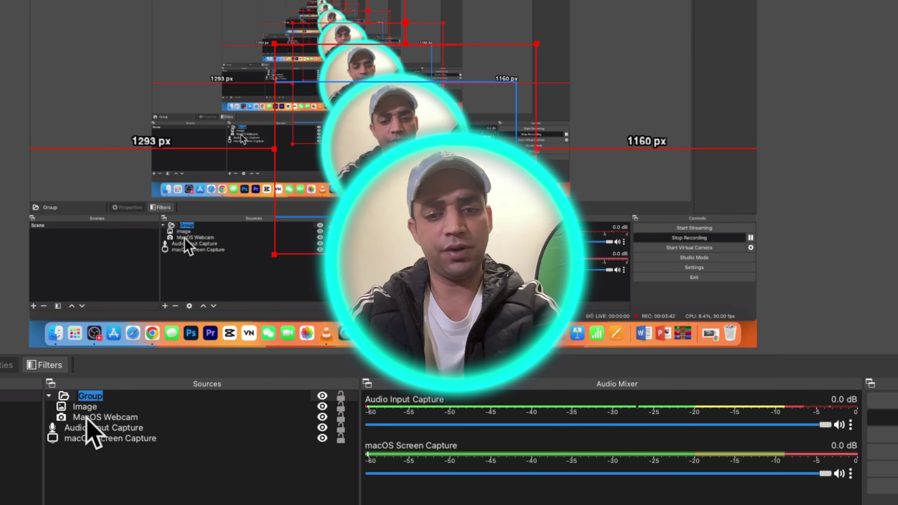
{"action": "type", "text": "webcam"}
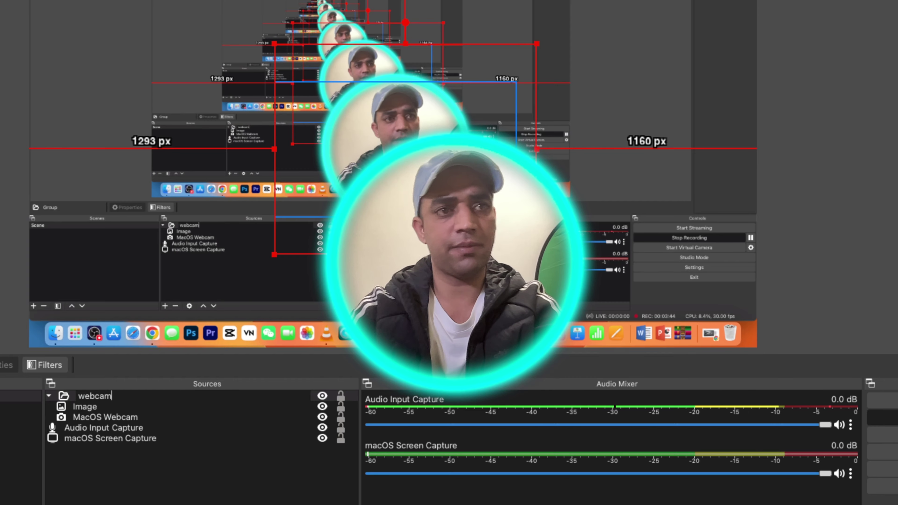
{"action": "left_click", "coordinate": [113, 491]}
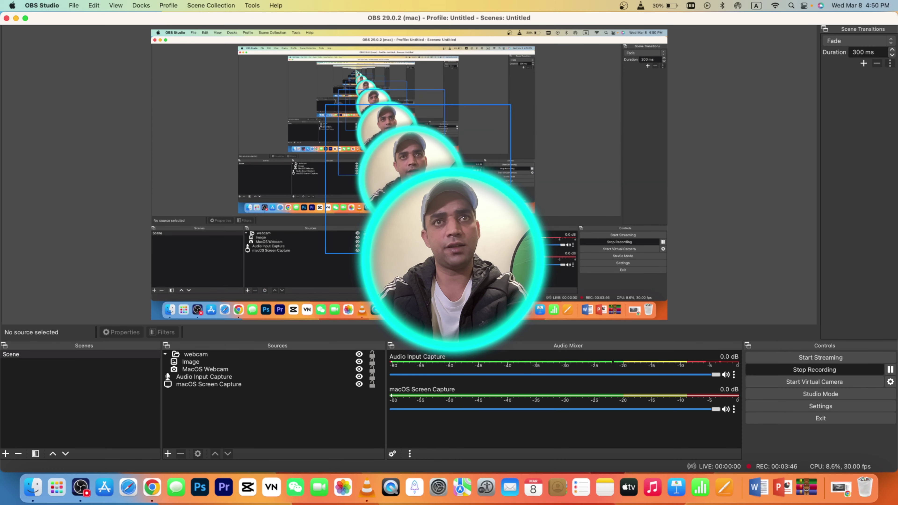
Move the webcam group toward the canvas's lower-right corner, try it at a much larger size and reposition it.
{"action": "left_click_drag", "start_coordinate": [442, 247], "coordinate": [658, 276]}
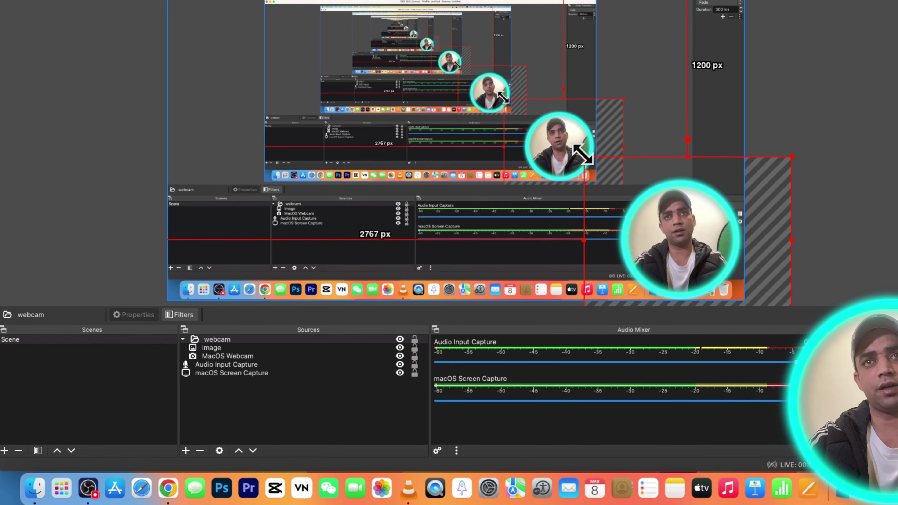
{"action": "left_click_drag", "start_coordinate": [623, 134], "coordinate": [319, 34]}
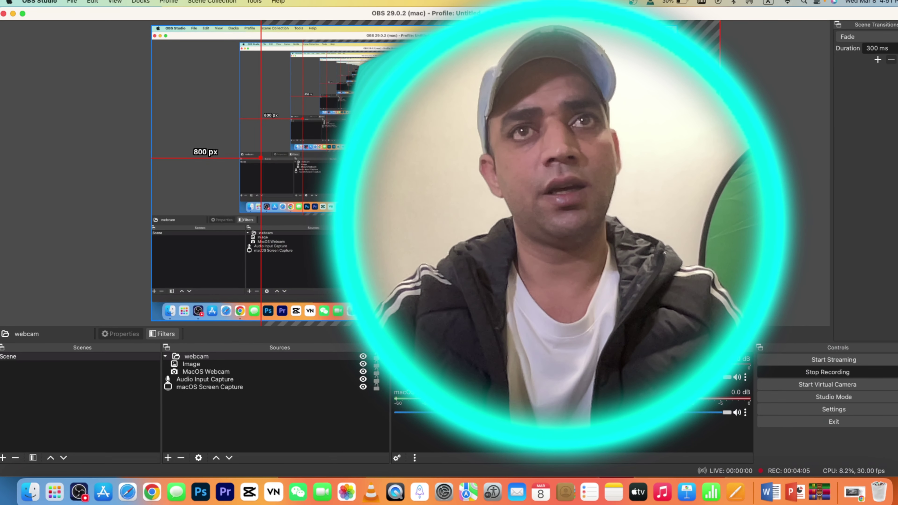
{"action": "left_click_drag", "start_coordinate": [410, 110], "coordinate": [383, 138]}
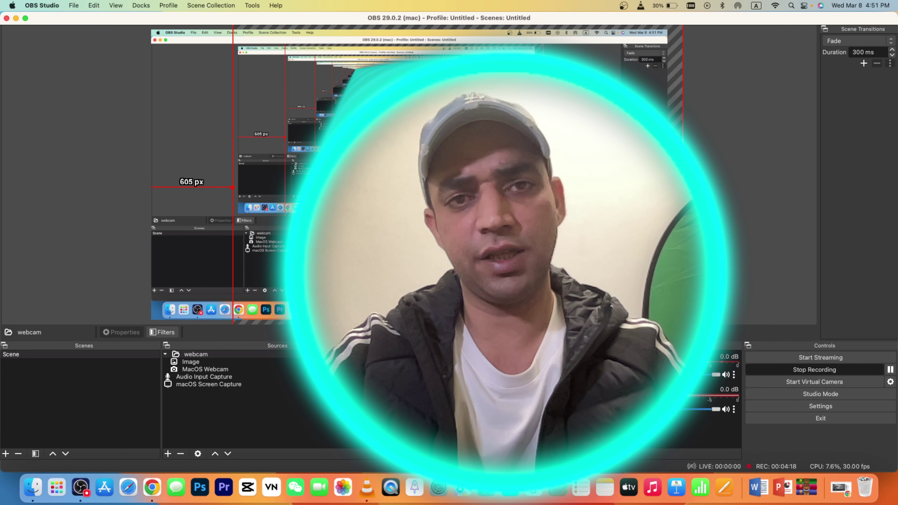
{"action": "left_click_drag", "start_coordinate": [341, 126], "coordinate": [332, 193]}
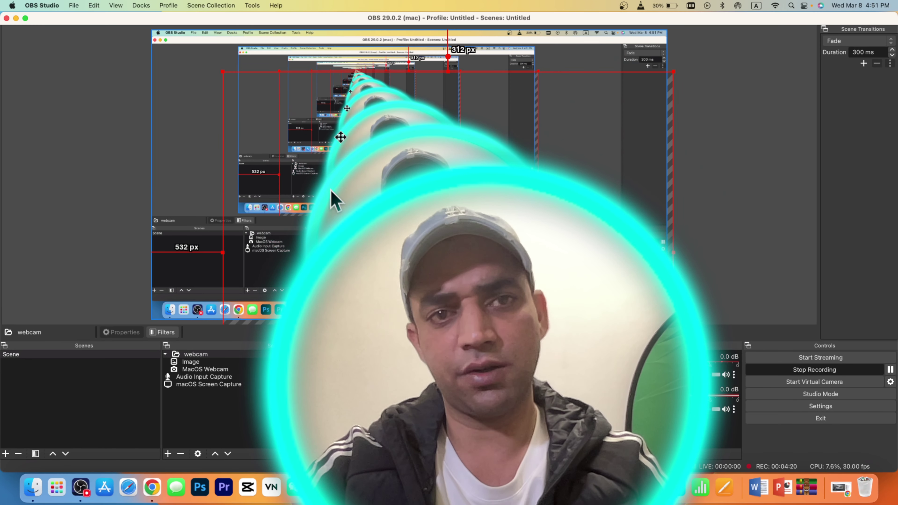
Scale the webcam group down to a small overlay and fit its circle into the lower-right corner of the canvas.
{"action": "left_click_drag", "start_coordinate": [235, 75], "coordinate": [523, 180]}
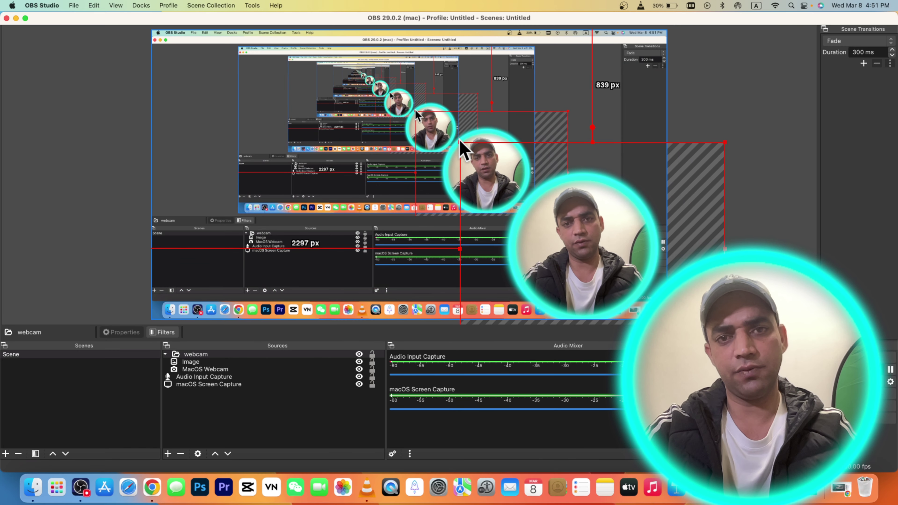
{"action": "left_click_drag", "start_coordinate": [460, 143], "coordinate": [507, 181]}
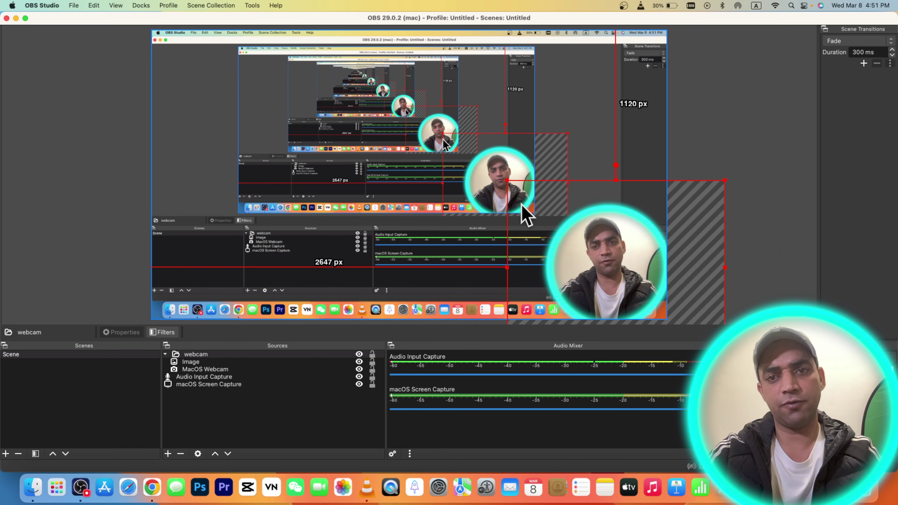
{"action": "left_click_drag", "start_coordinate": [591, 244], "coordinate": [577, 233]}
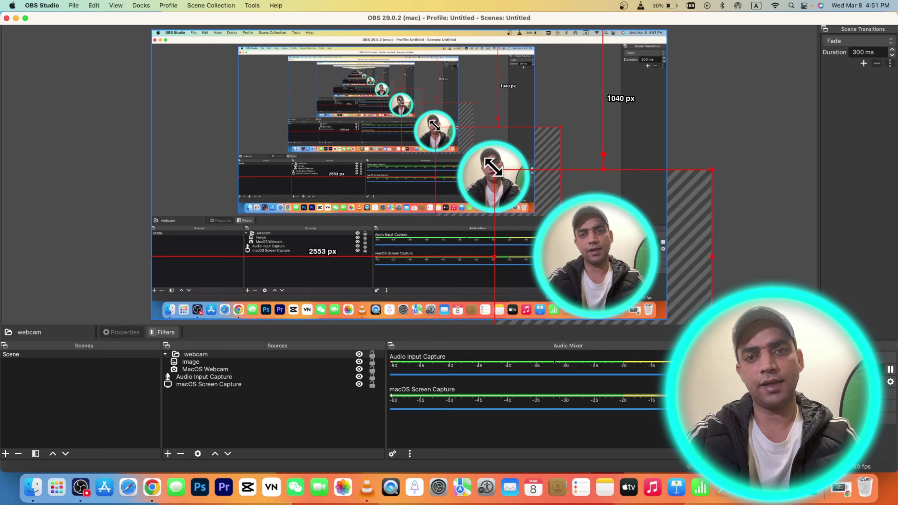
{"action": "left_click_drag", "start_coordinate": [495, 171], "coordinate": [517, 194]}
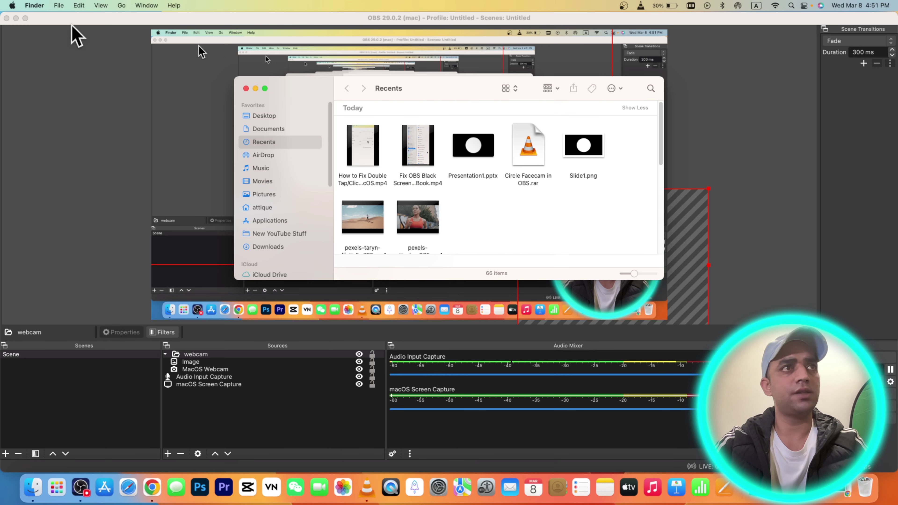
Minimize OBS Studio and check the overlay over Finder by viewing the Photos folder and returning to Downloads.
{"action": "left_click", "coordinate": [16, 18]}
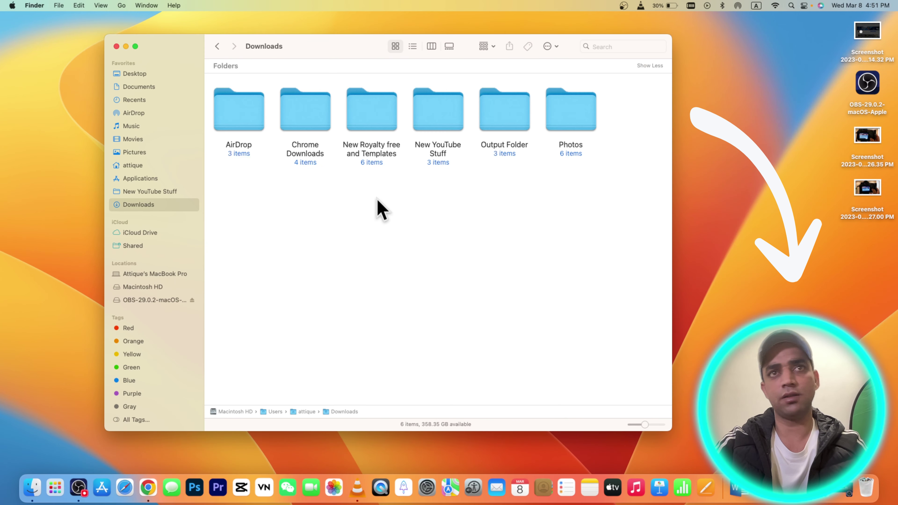
{"action": "double_click", "coordinate": [556, 119]}
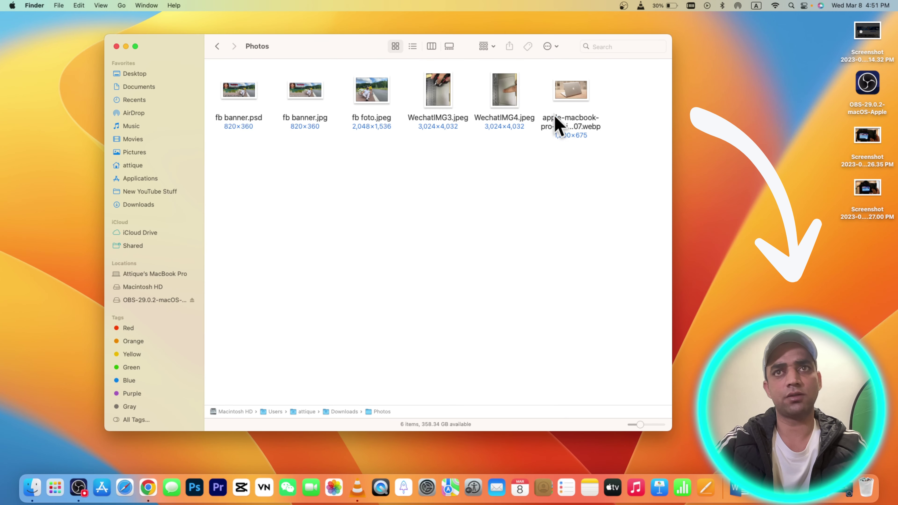
{"action": "left_click", "coordinate": [217, 46]}
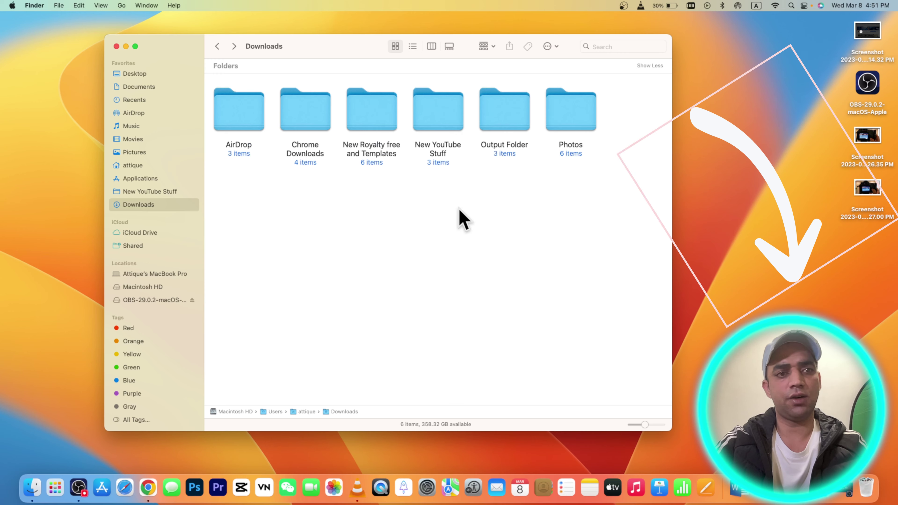
Switch to Safari, show the YouTube home page and shift the browser window slightly to the left.
{"action": "left_click", "coordinate": [125, 487]}
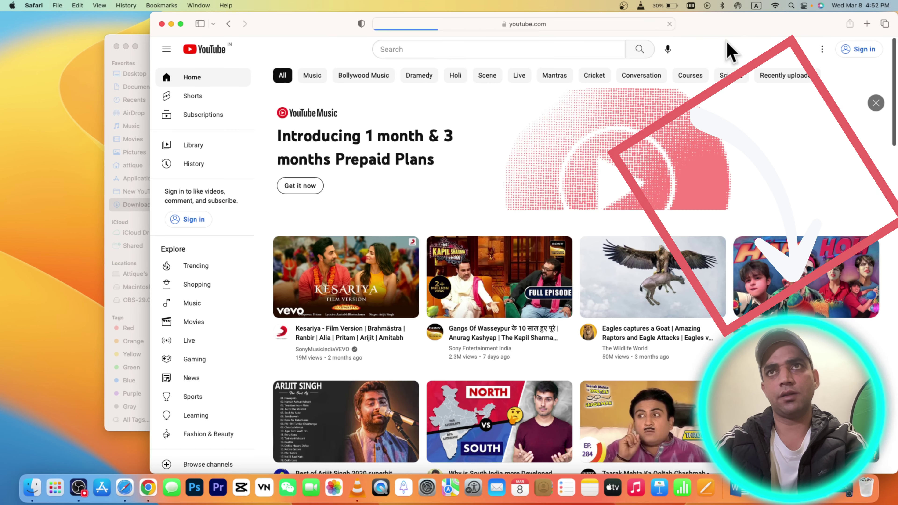
{"action": "left_click_drag", "start_coordinate": [731, 25], "coordinate": [697, 24]}
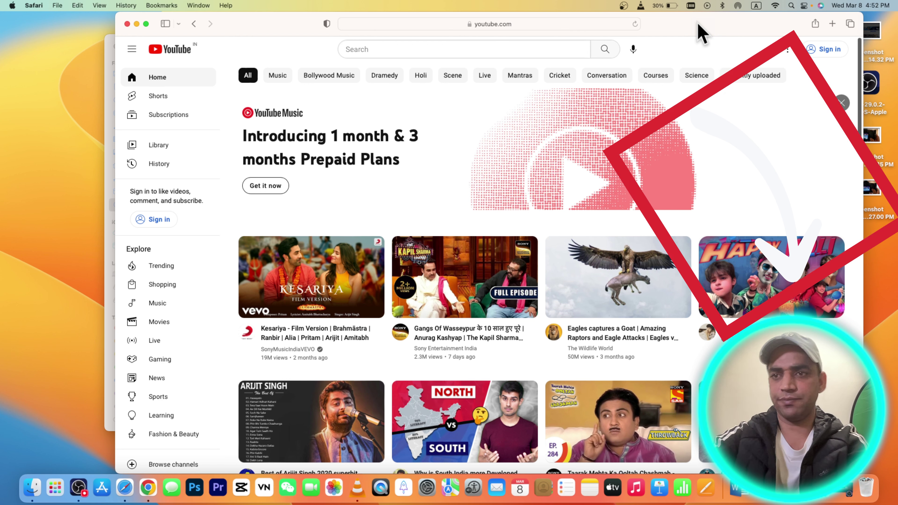